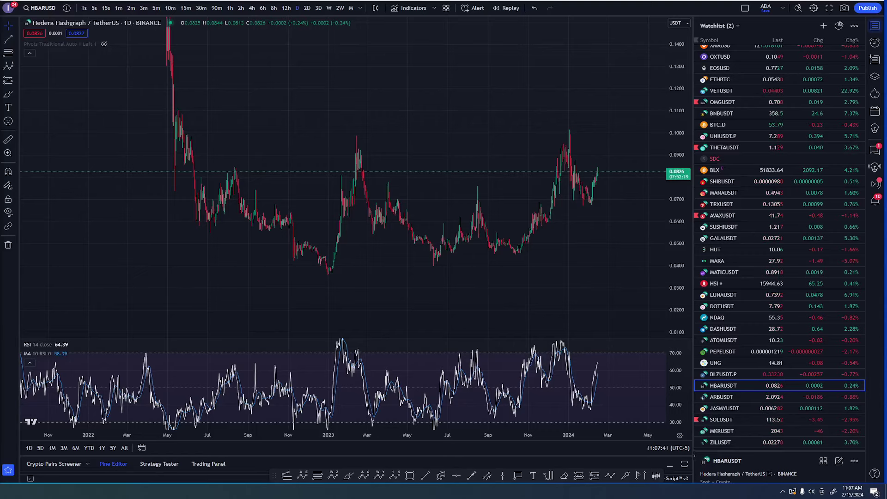
Step: Switch to the two-chart BTCUSD layout and hide the watchlist to give the charts more room
key("ctrl+Tab")
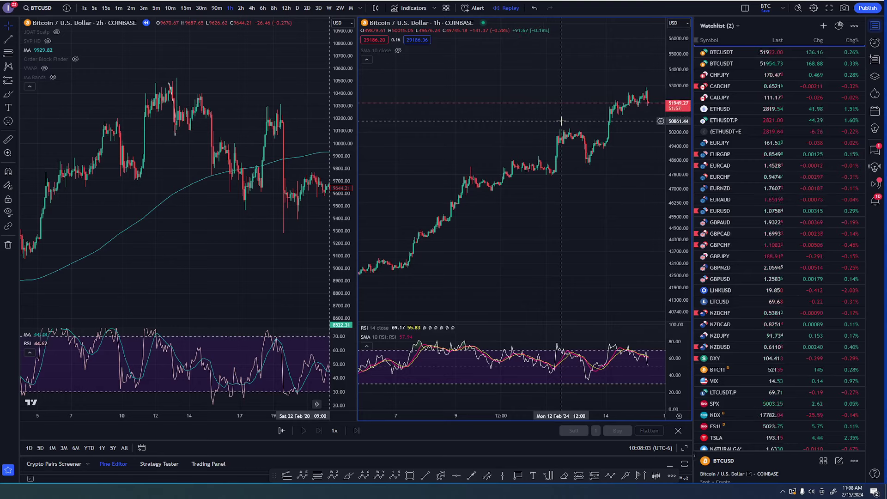
left_click(870, 27)
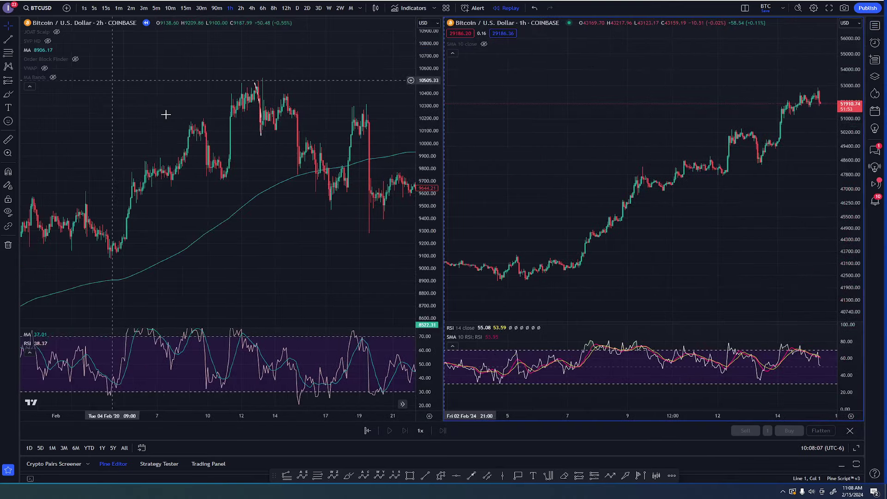
scroll(286, 113, "down", 3)
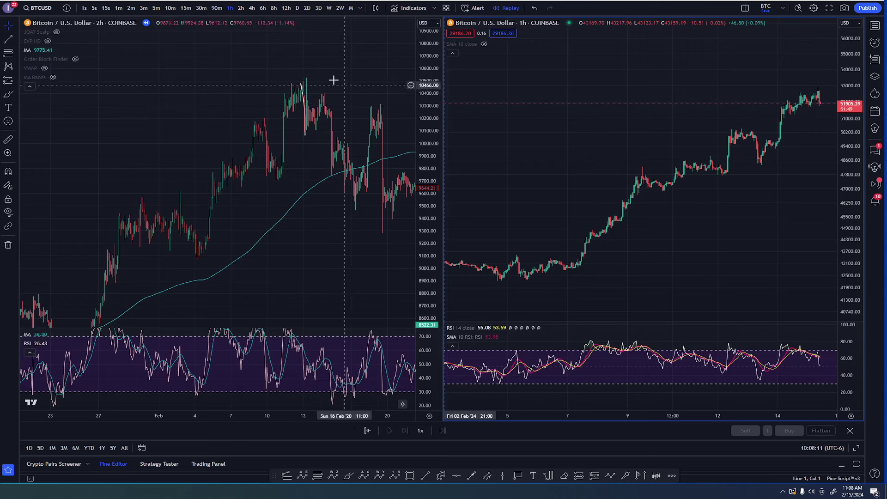
Step: Delete the white brush stroke beside the mid-February 2020 peak on the 2h Bitcoin chart
left_click(301, 99)
left_click(303, 97)
key("Delete")
mouse_move(308, 68)
left_mouse_down()
mouse_move(289, 64)
mouse_move(297, 70)
left_mouse_up()
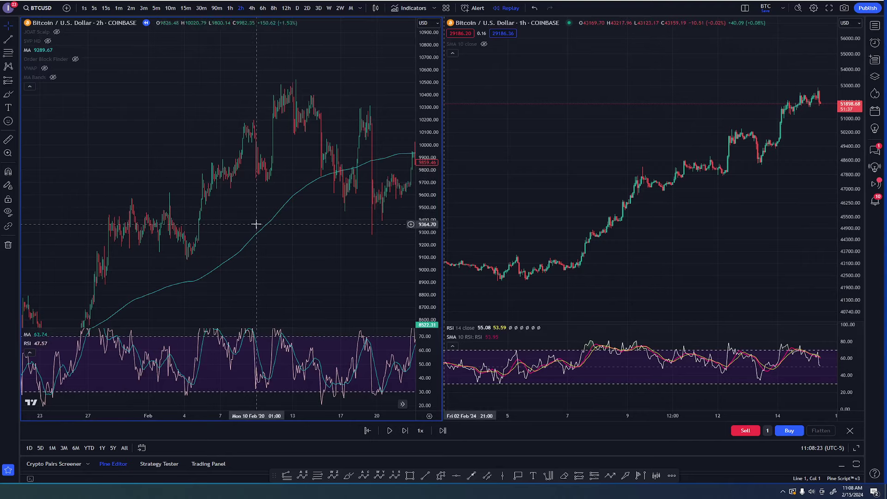
Step: Compare the February 2020 rally on the 2h Bitcoin chart with the February 2024 rally on the 1h chart
scroll(287, 222, "up", 5)
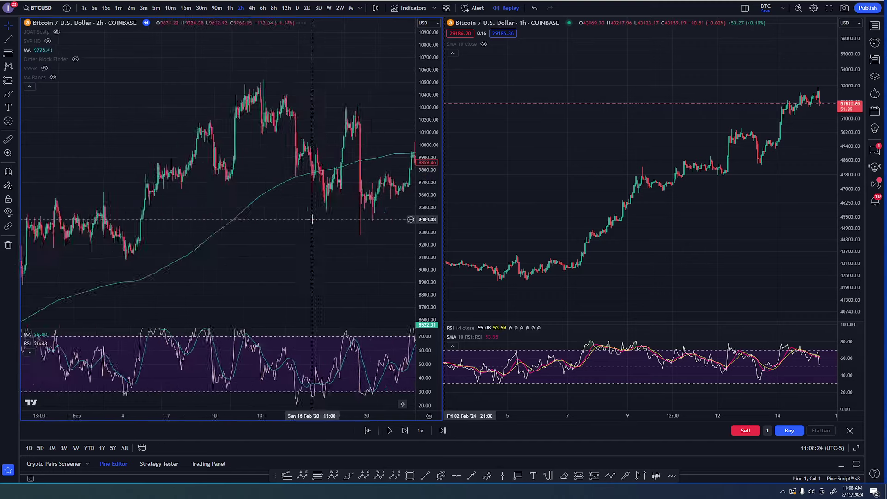
scroll(311, 219, "up", 3)
left_click_drag(351, 248, 360, 247)
scroll(354, 244, "down", 1)
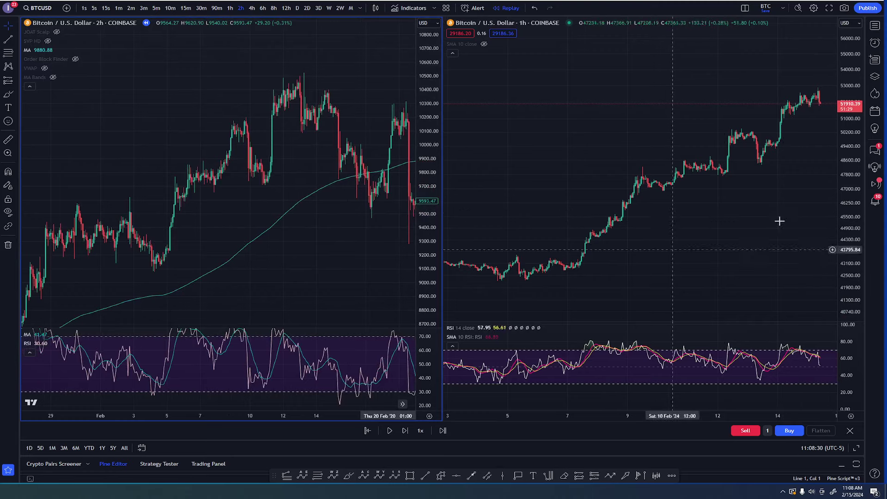
scroll(827, 206, "down", 4)
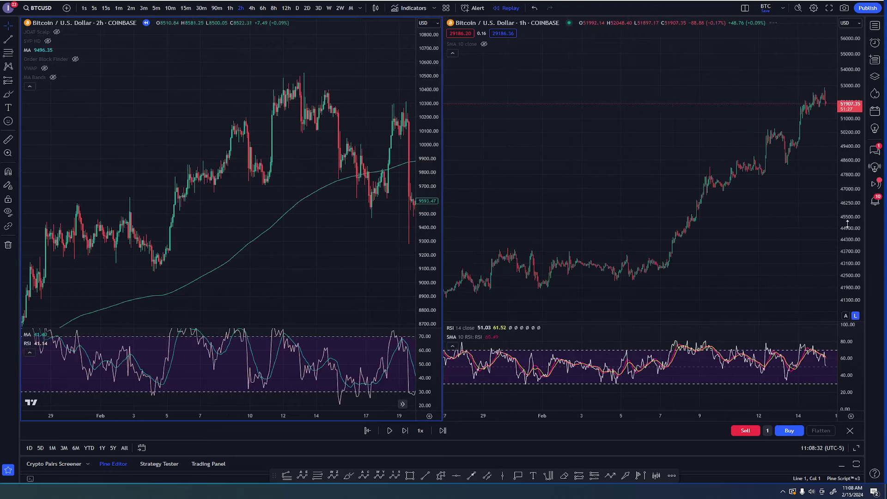
left_click_drag(847, 222, 847, 197)
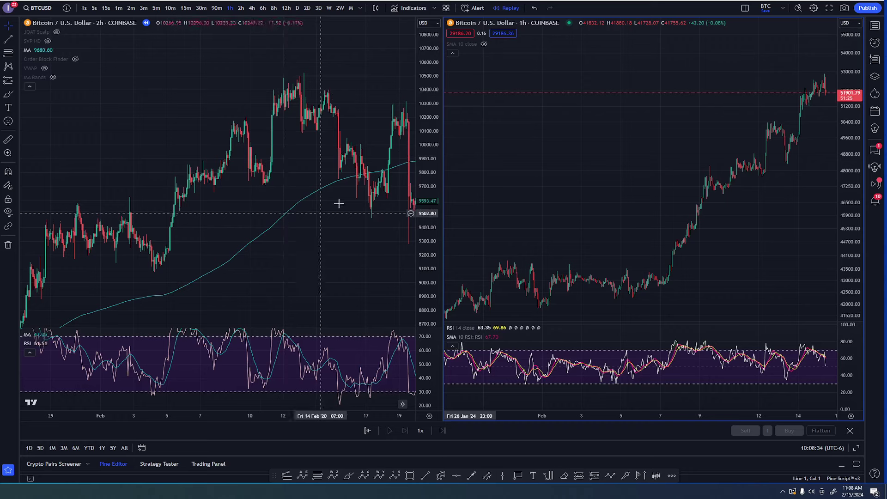
left_click_drag(615, 188, 542, 229)
left_click_drag(852, 226, 851, 212)
left_click_drag(760, 253, 762, 221)
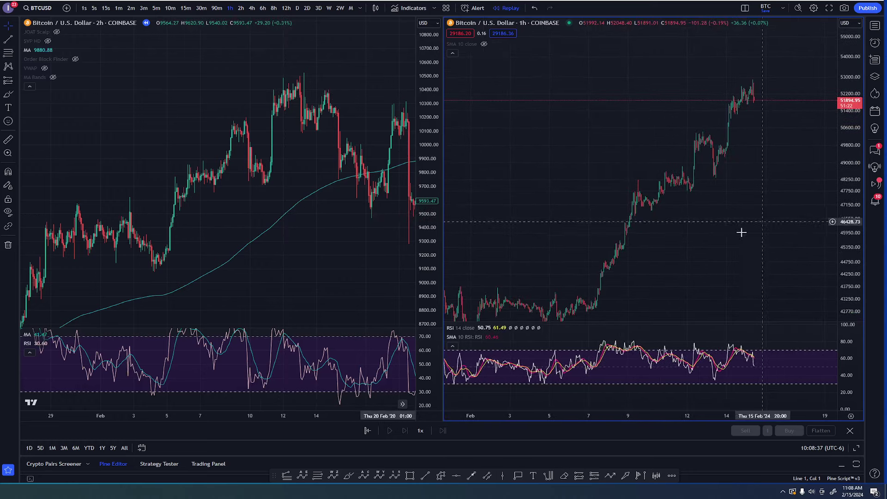
Step: Trace the first steep rally leg with the Brush on both Bitcoin charts, early February 2020 and early February 2024
left_click(351, 476)
left_click_drag(157, 264, 176, 169)
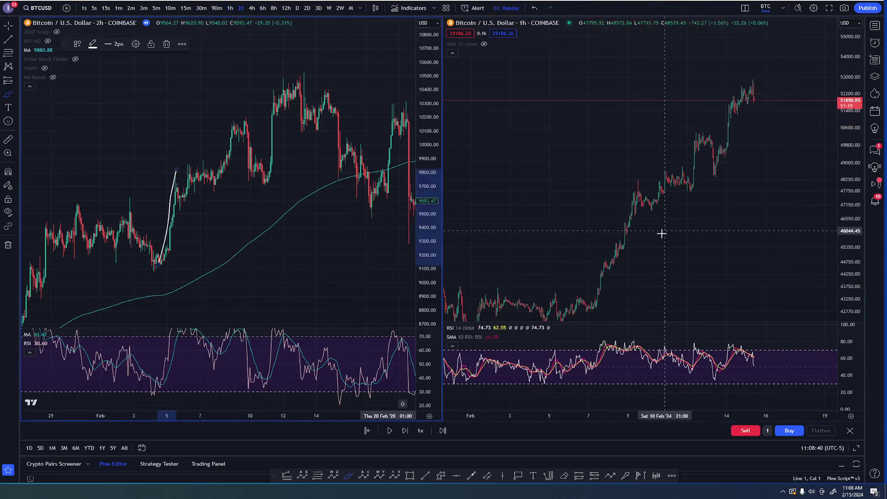
left_click_drag(589, 299, 629, 186)
Step: Brush over the sideways consolidation after the first rally and the next rise on both Bitcoin charts
left_click_drag(188, 164, 216, 187)
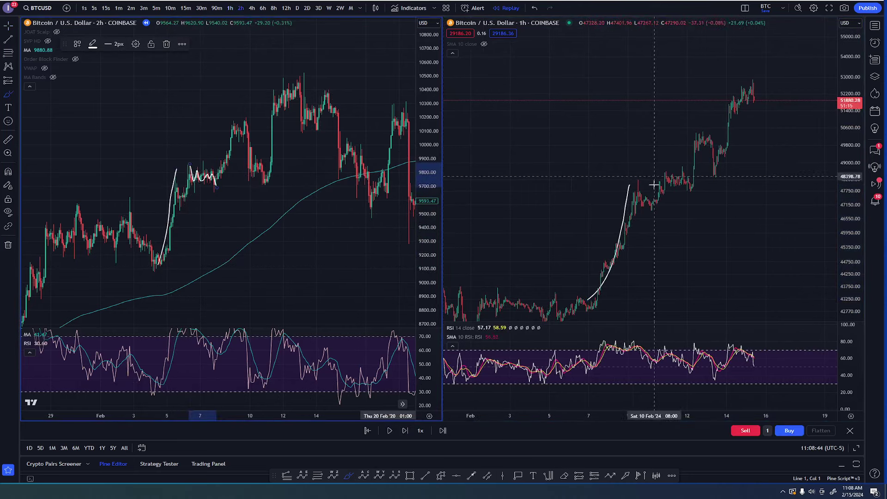
left_click_drag(653, 184, 691, 189)
left_click_drag(211, 186, 237, 120)
left_click_drag(690, 188, 703, 138)
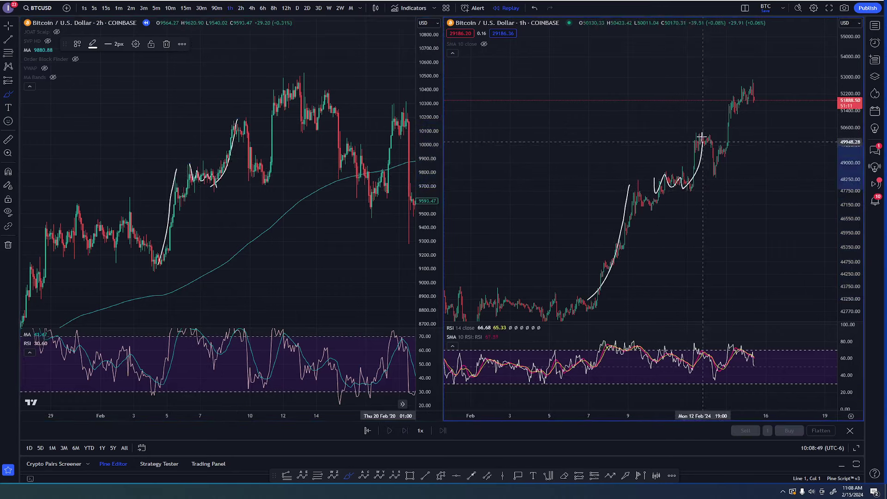
Step: Brush over the pullback, the second rally and the choppy top on both Bitcoin charts
mouse_move(227, 137)
left_mouse_down()
mouse_move(252, 138)
mouse_move(261, 180)
left_mouse_up()
mouse_move(699, 133)
left_mouse_down()
mouse_move(714, 174)
mouse_move(737, 95)
left_mouse_up()
mouse_move(251, 185)
left_mouse_down()
mouse_move(277, 116)
mouse_move(272, 94)
mouse_move(291, 87)
left_mouse_up()
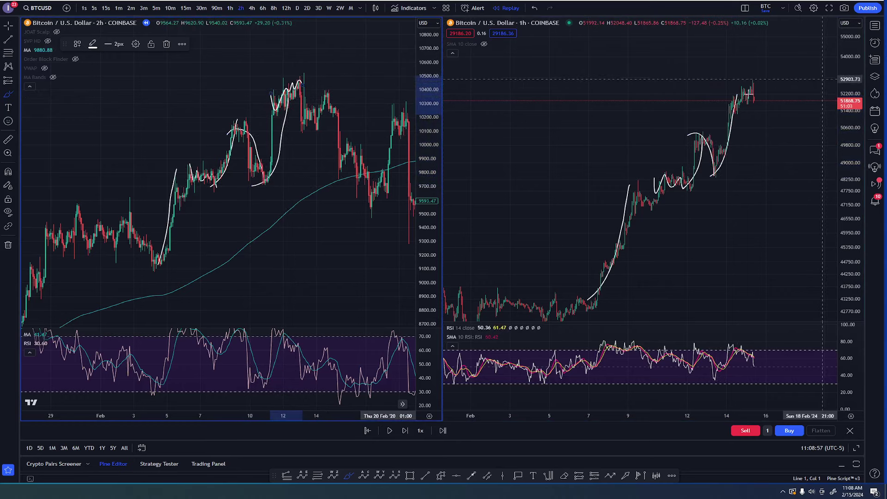
left_click(742, 111)
left_click_drag(743, 111, 757, 81)
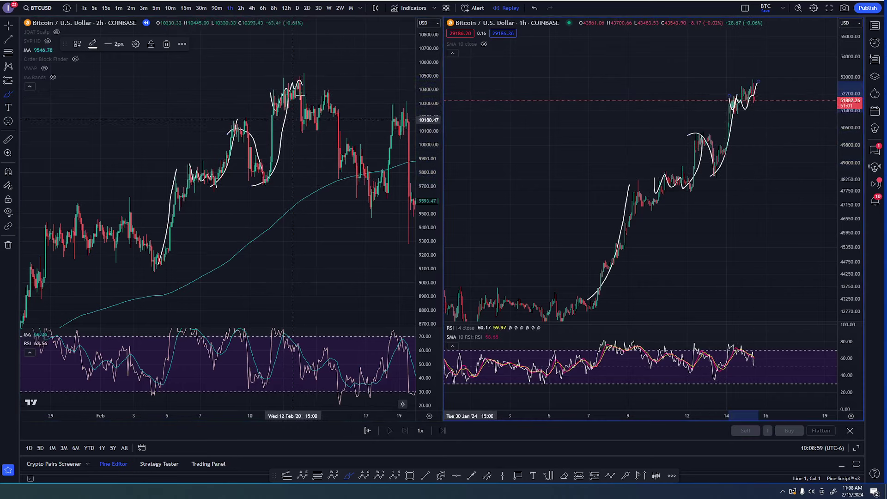
Step: Brush over the stepwise decline after the 2020 peak and sketch a matching projected pullback past the latest 2024 candle
left_click(300, 94)
mouse_move(300, 94)
left_mouse_down()
mouse_move(305, 127)
mouse_move(326, 93)
mouse_move(340, 138)
mouse_move(366, 153)
mouse_move(378, 221)
left_mouse_up()
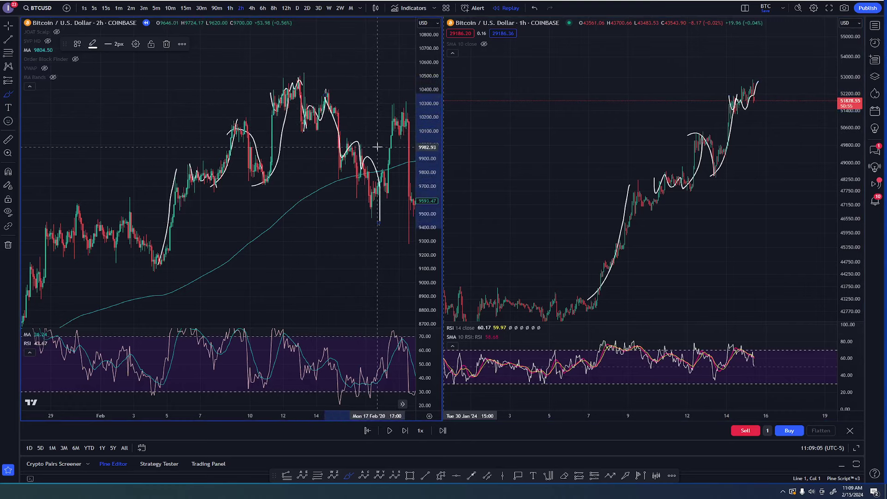
left_click(752, 107)
mouse_move(752, 107)
left_mouse_down()
mouse_move(752, 124)
mouse_move(776, 86)
mouse_move(775, 117)
left_mouse_up()
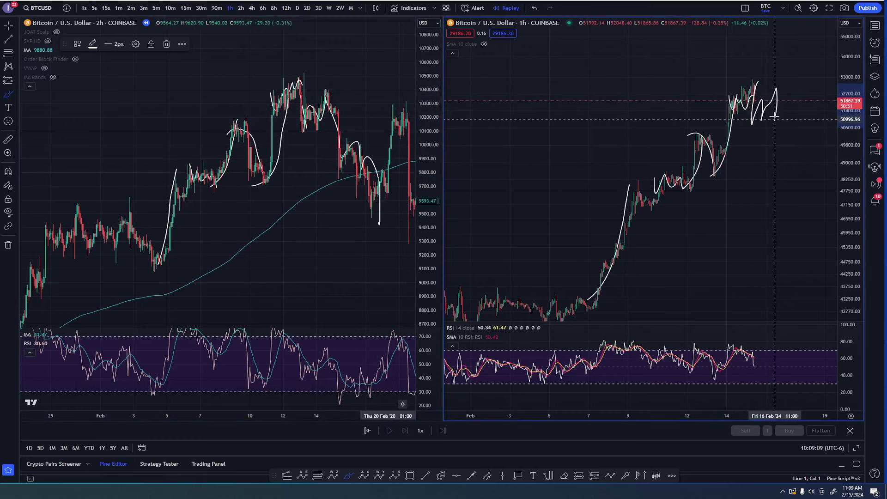
Step: Undo the brush strokes on both Bitcoin charts, keeping only the first rally stroke on the 2h chart
key("ctrl+z")
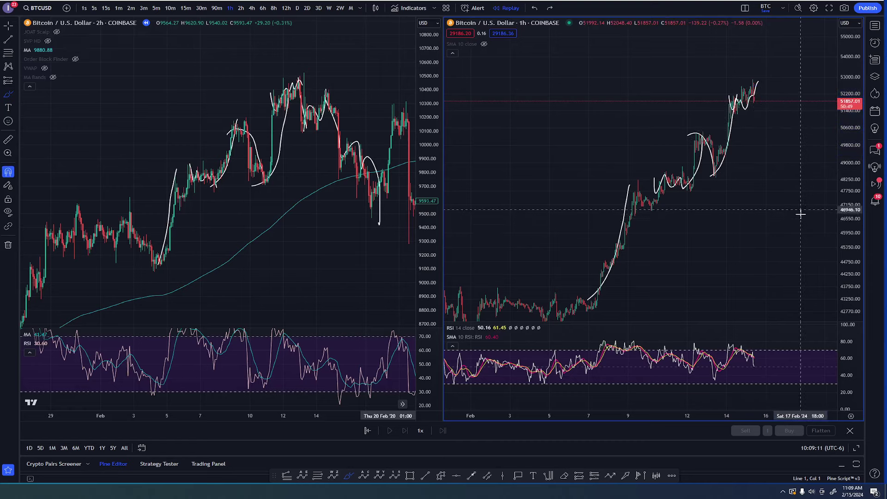
key("ctrl+z")
key("ctrl+z")
key("ctrl+z")
key("ctrl+z")
key("ctrl+z")
key("ctrl+z")
key("ctrl+z")
key("ctrl+z")
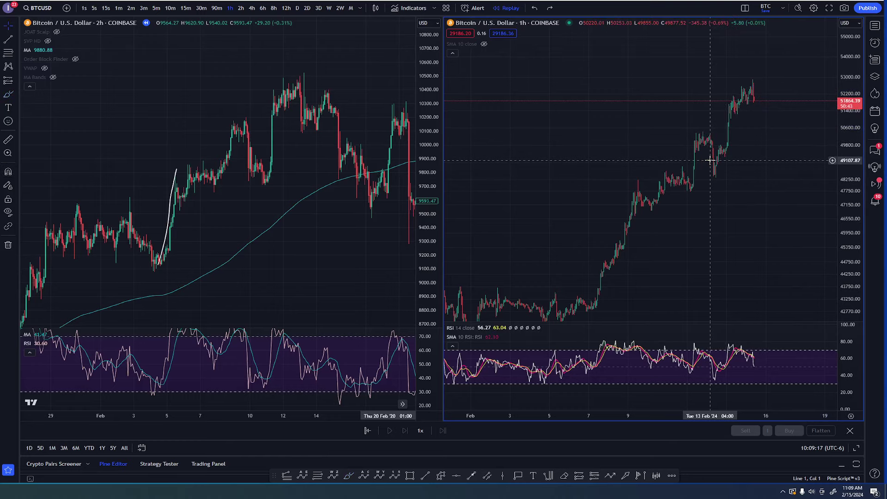
Step: Examine the price action around the February 2020 peak on the 2h chart and the latest candles on the 1h chart
scroll(306, 213, "down", 1)
left_click_drag(312, 226, 239, 187)
scroll(275, 180, "down", 2)
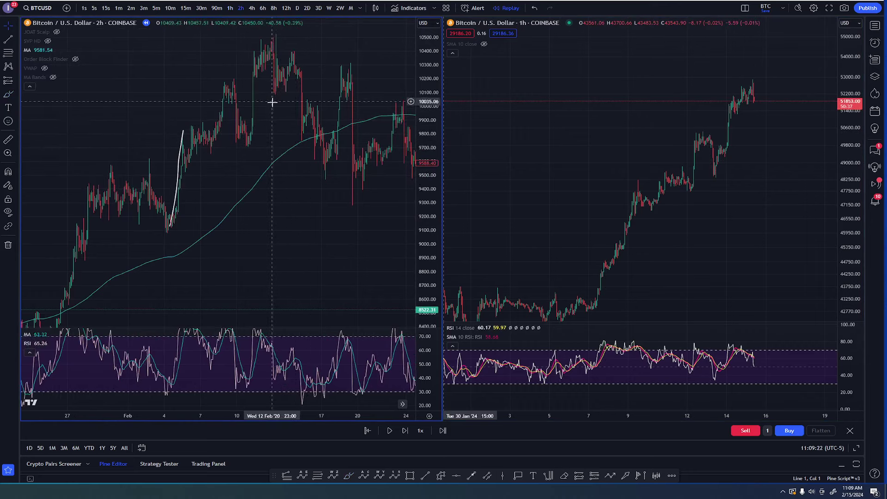
scroll(279, 113, "up", 1)
left_click_drag(259, 250, 333, 285)
scroll(291, 117, "up", 2)
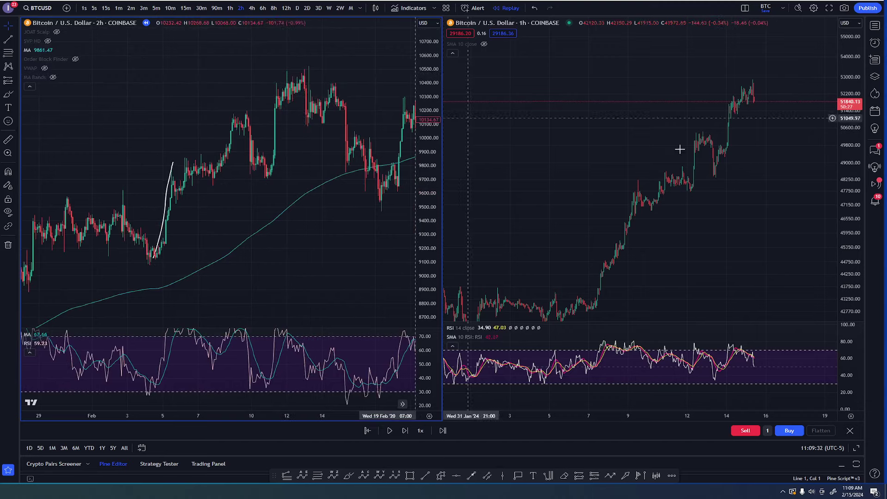
scroll(748, 184, "up", 3)
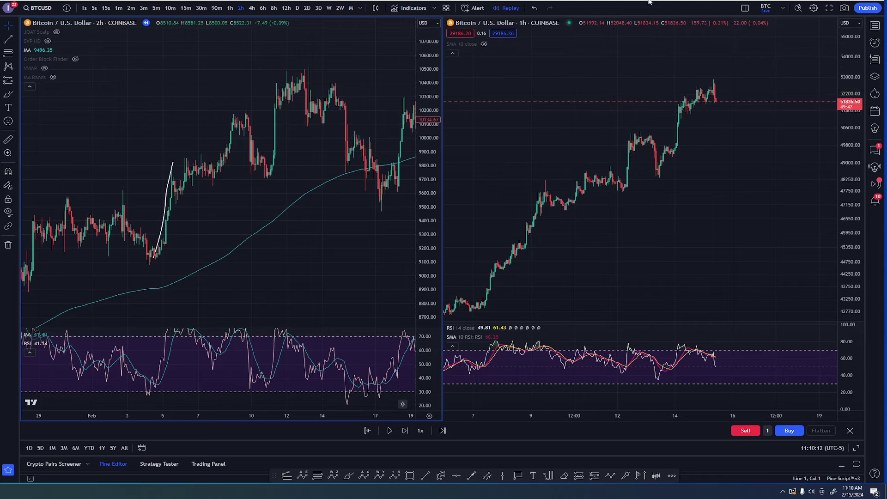
Step: On the HBARUSDT daily chart, brush over the 2023 drop, bounce and decline, and a matching 2024 pattern projected down to about 0.0500
key("ctrl+Tab")
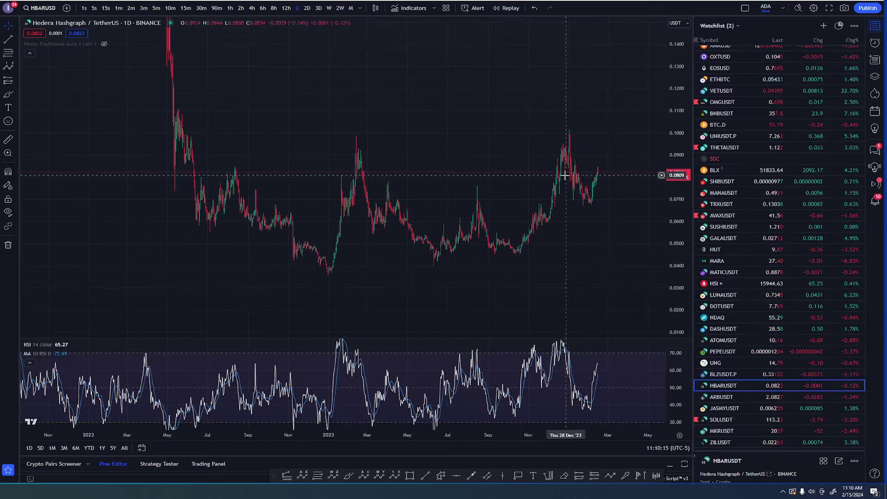
scroll(565, 178, "up", 4)
scroll(564, 179, "down", 1)
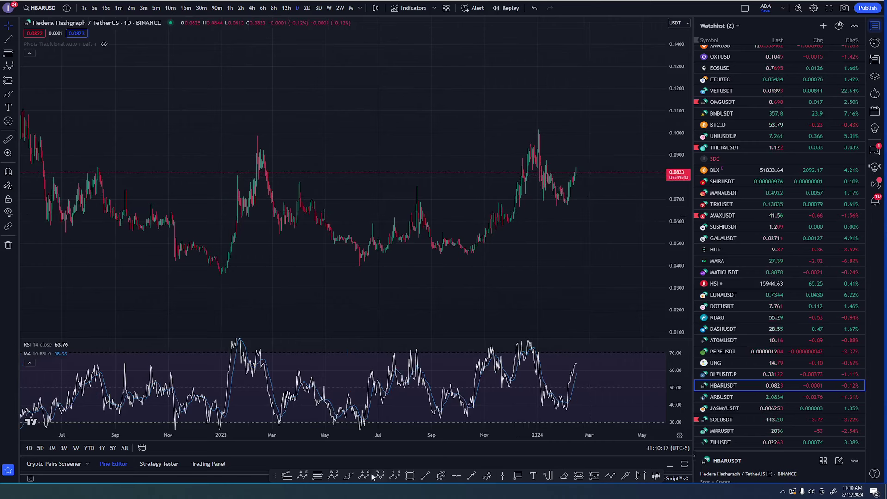
left_click(350, 476)
mouse_move(254, 139)
left_mouse_down()
mouse_move(273, 226)
mouse_move(292, 225)
left_mouse_up()
left_click_drag(304, 190, 353, 266)
mouse_move(539, 134)
left_mouse_down()
mouse_move(551, 201)
mouse_move(566, 198)
mouse_move(575, 170)
mouse_move(603, 243)
left_mouse_up()
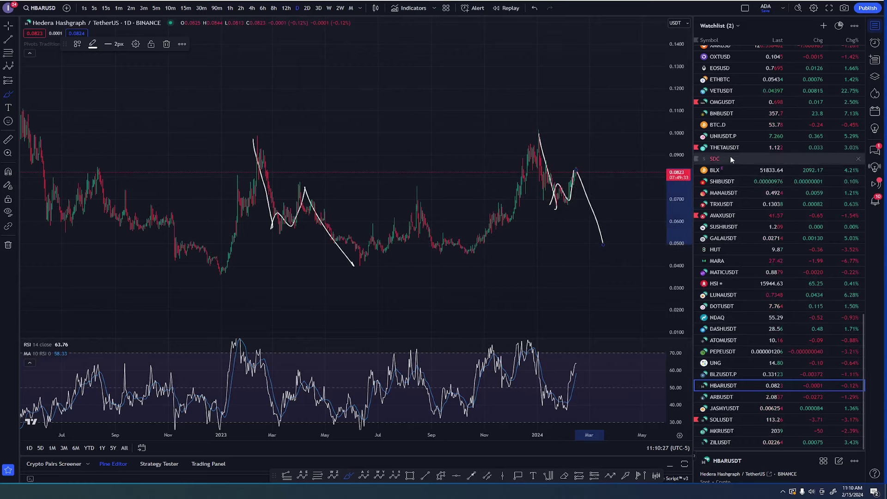
Step: Open the VETUSDT daily chart and draw a five-wave Elliott impulse from the June 2023 low to the February 2024 high
left_click(721, 90)
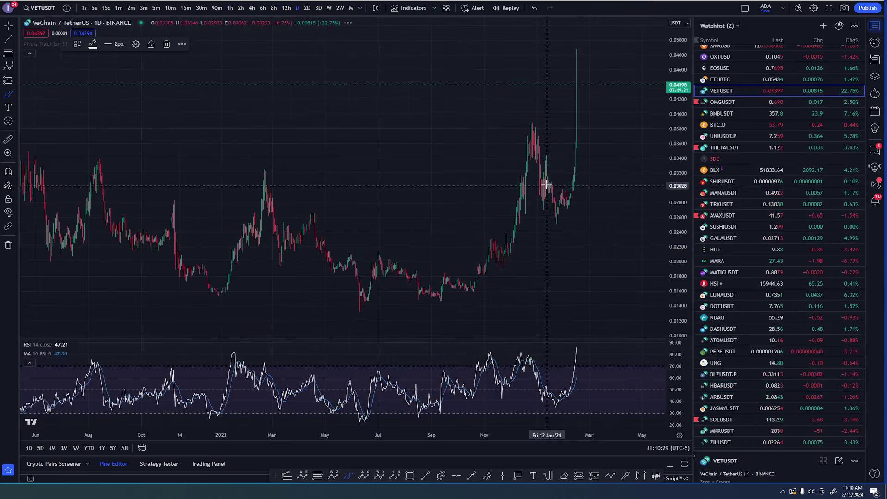
scroll(552, 179, "down", 3)
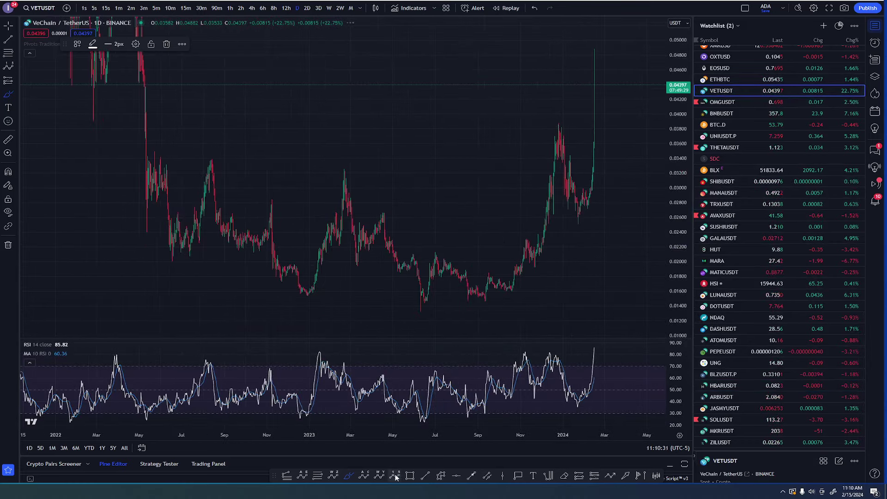
left_click(421, 310)
left_click(439, 251)
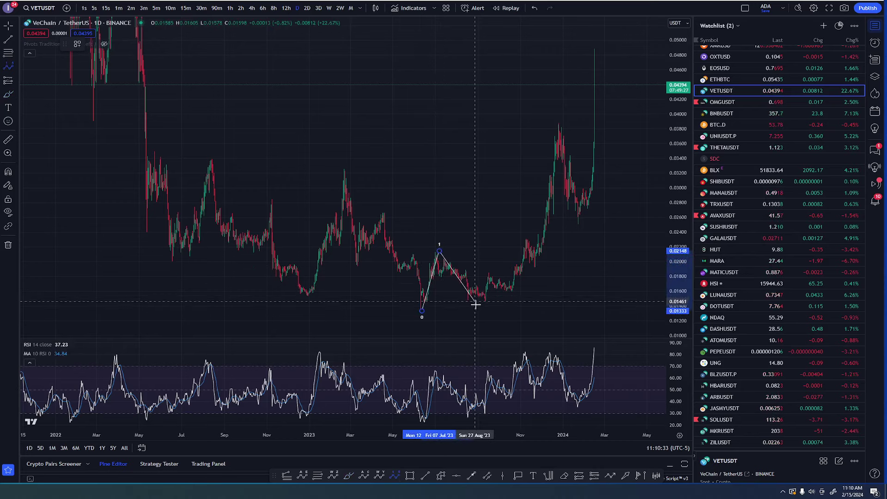
left_click(475, 304)
left_click(554, 119)
left_click(581, 220)
left_click(595, 50)
Step: Brush projected declines from VeChain's wave 5 top and a curved support line near 0.01600
left_click_drag(534, 190, 376, 158)
left_click(348, 476)
mouse_move(348, 36)
left_mouse_down()
mouse_move(372, 143)
mouse_move(419, 76)
mouse_move(457, 252)
left_mouse_up()
mouse_move(387, 123)
left_mouse_down()
mouse_move(409, 169)
mouse_move(392, 190)
left_mouse_up()
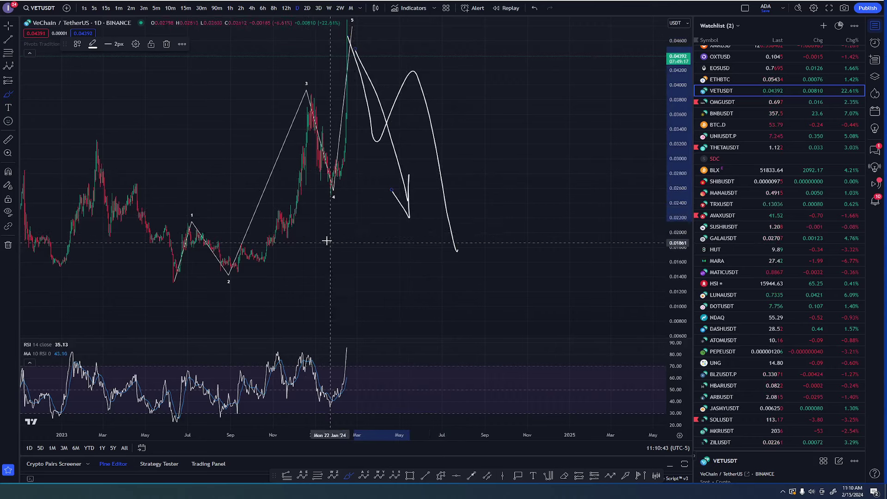
left_click_drag(275, 258, 464, 266)
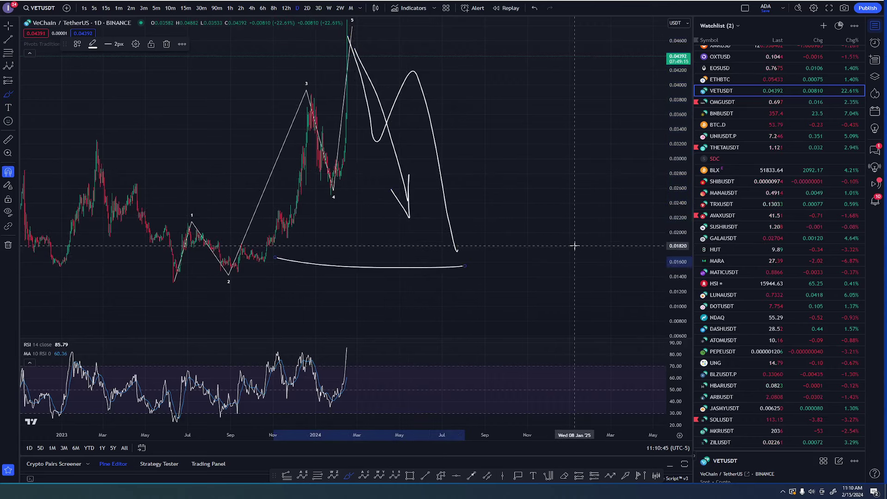
Step: Undo the projection brush strokes on the VeChain chart, keeping the Elliott wave count
key("ctrl+z")
key("ctrl+z")
key("ctrl+z")
key("ctrl+z")
key("ctrl+z")
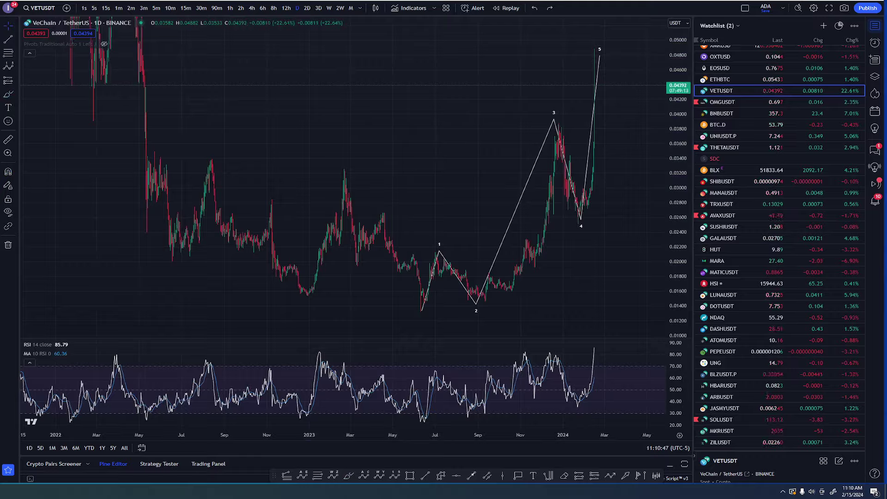
Step: Switch to the S&P 500 4h chart and review its longer price history with the trendlines
key("ctrl+Tab")
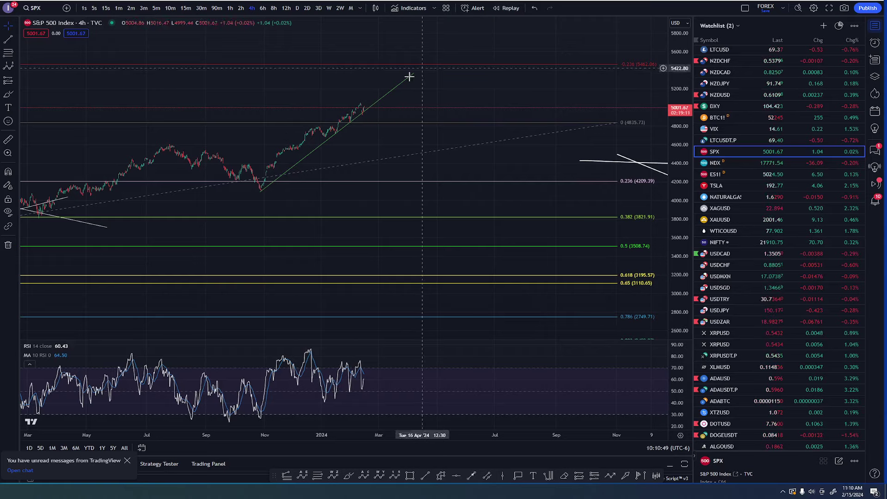
scroll(451, 87, "down", 5)
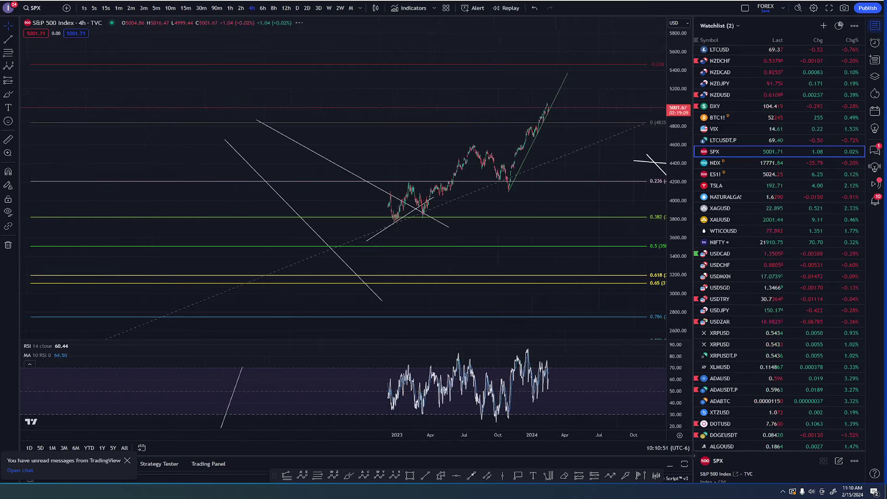
Step: Switch to the Nasdaq 100 2h chart, show its history back to 2021 and enlarge the price pane over the RSI
key("ctrl+Tab")
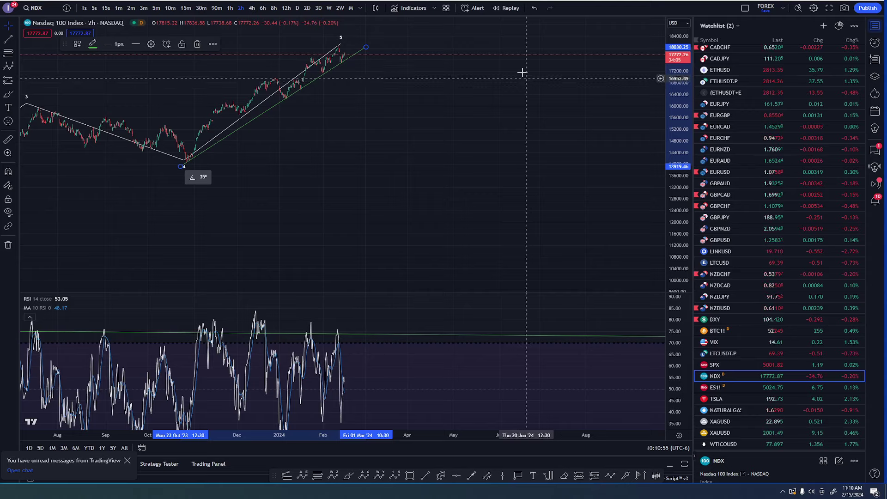
scroll(523, 71, "down", 8)
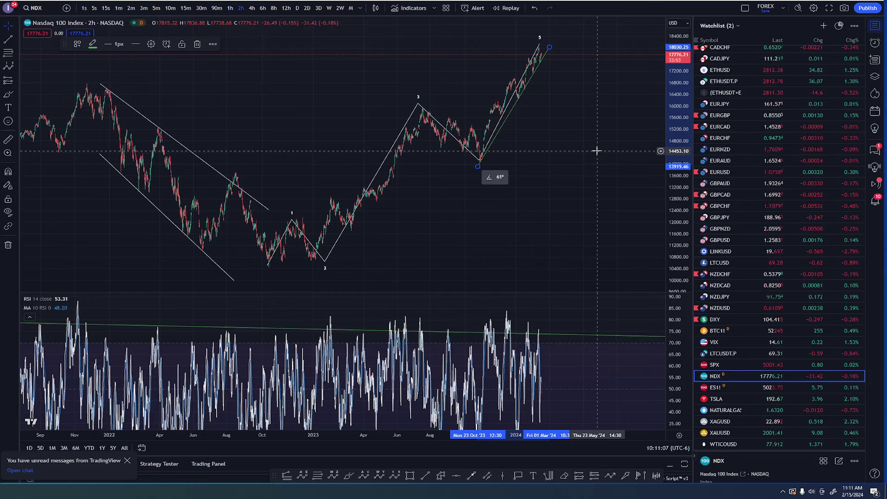
left_click_drag(681, 311, 676, 365)
left_click_drag(611, 293, 632, 334)
left_click_drag(669, 385, 668, 368)
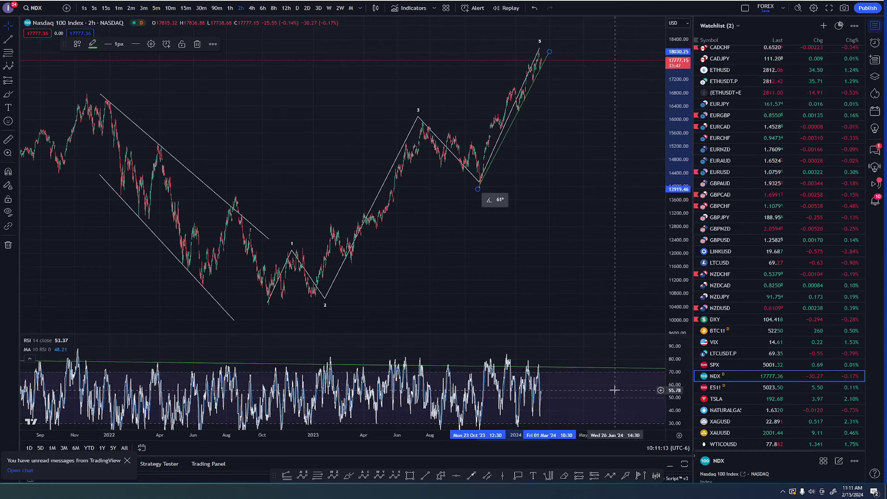
left_click_drag(614, 389, 615, 374)
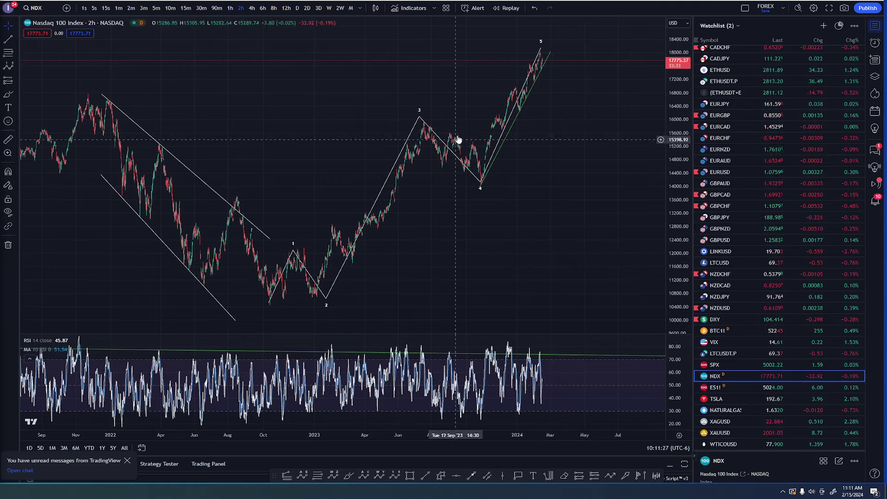
left_click_drag(681, 97, 679, 125)
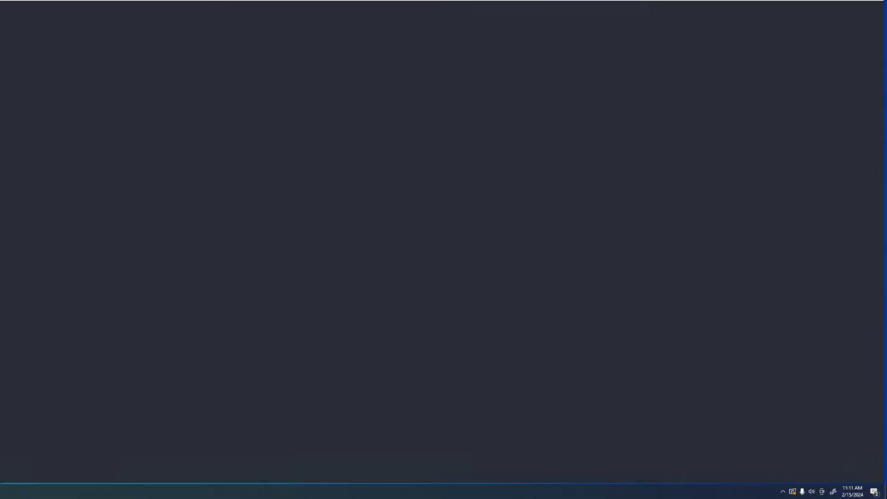
Step: Switch to the SOL/TetherUS 15m chart and remove all existing drawings from it
scroll(587, 99, "down", 3)
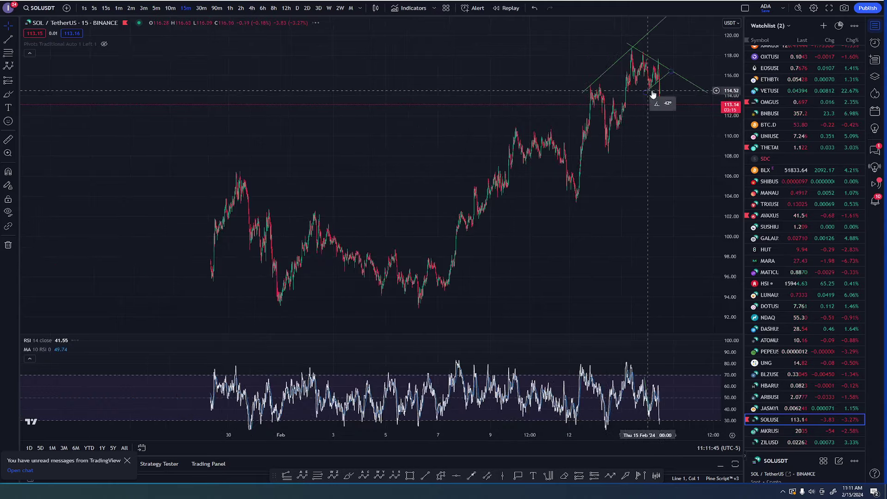
scroll(637, 120, "down", 5)
right_click(612, 112)
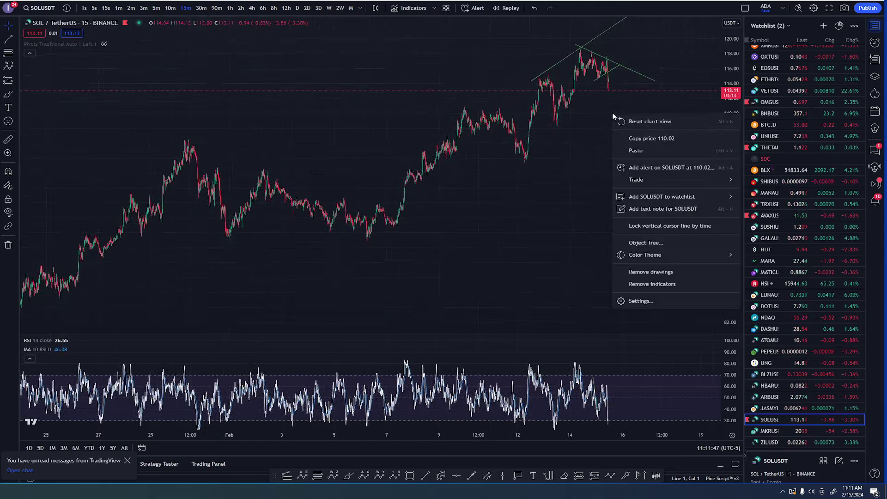
left_click(631, 272)
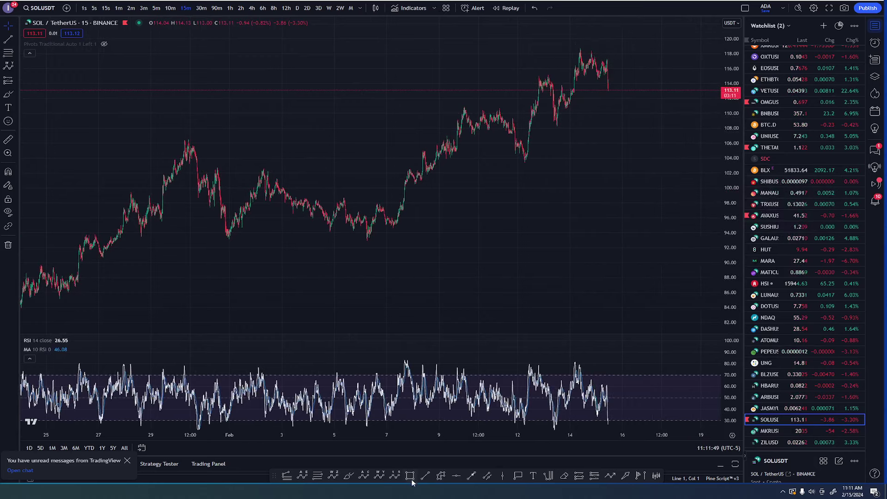
Step: Draw two rising trendlines around the mid-February rally: support from about 103.03 to 119.39, and resistance from about 112.76 across the highs
left_click(520, 165)
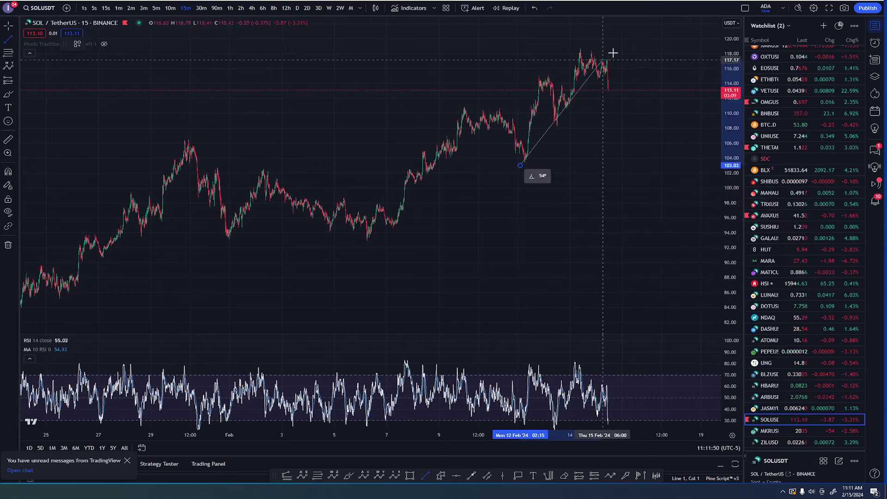
left_click(638, 43)
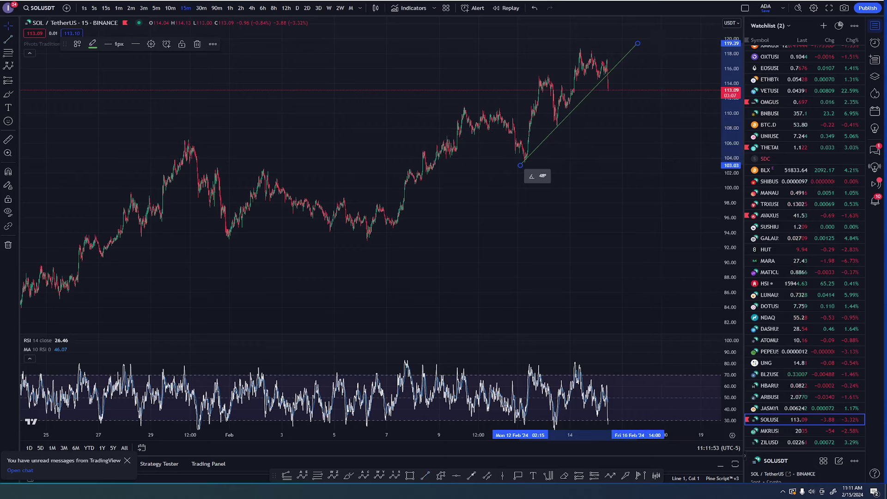
left_click(424, 475)
left_click(513, 93)
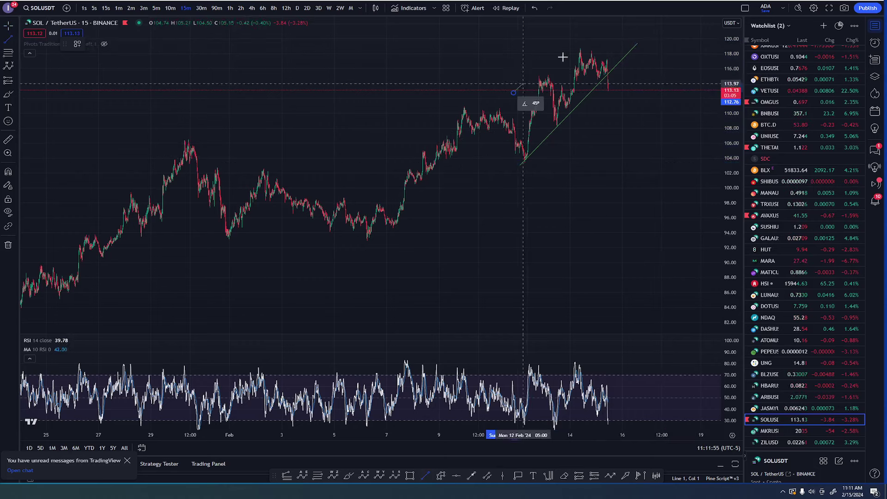
left_click(624, 20)
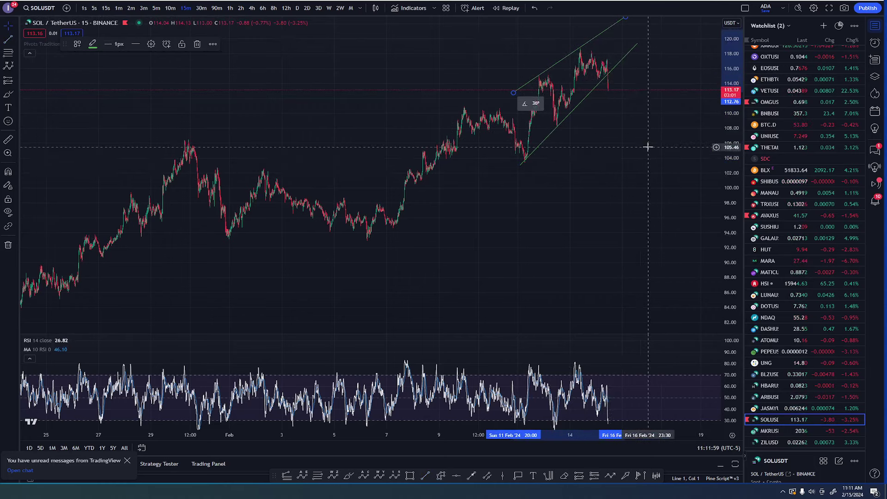
Step: Draw a longer rising support trendline from about 92.27 on 6 February, along the 12 February low, to about 116.88 on 19 February
scroll(647, 147, "up", 1)
scroll(601, 70, "up", 2)
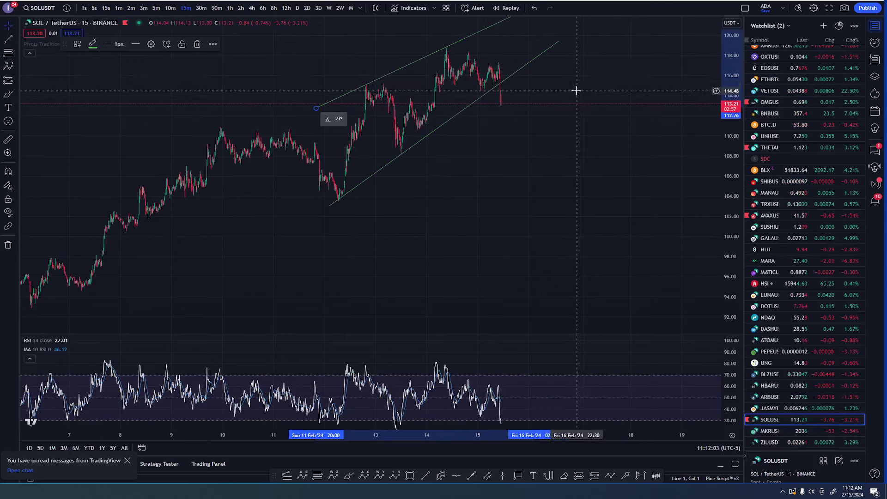
scroll(593, 123, "down", 2)
left_click_drag(611, 203, 605, 202)
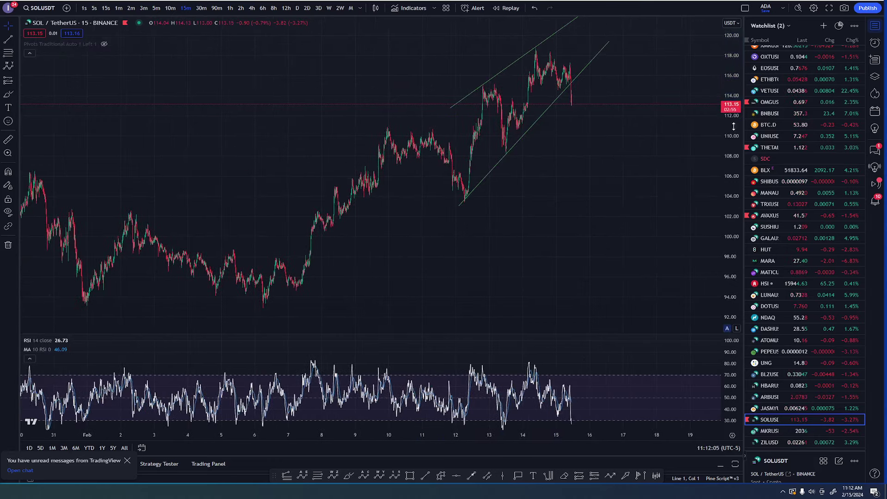
left_click_drag(732, 127, 733, 178)
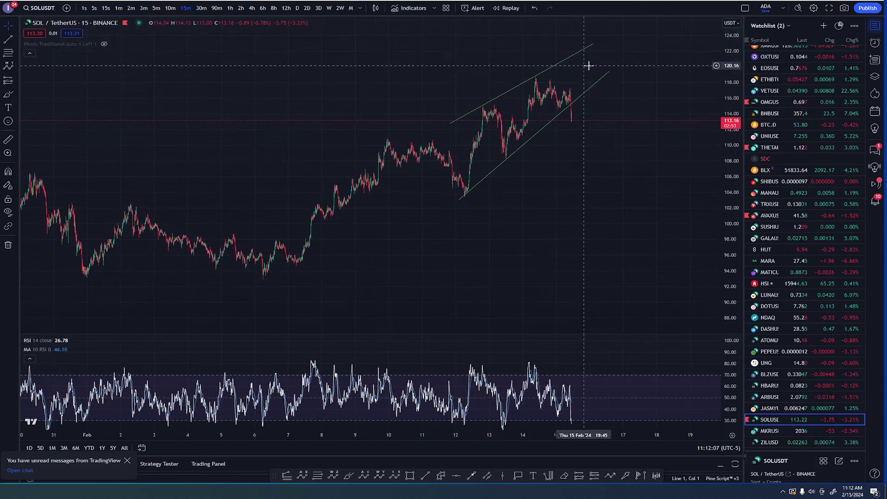
scroll(631, 165, "down", 1)
scroll(631, 165, "down", 2)
left_click_drag(617, 212, 548, 160)
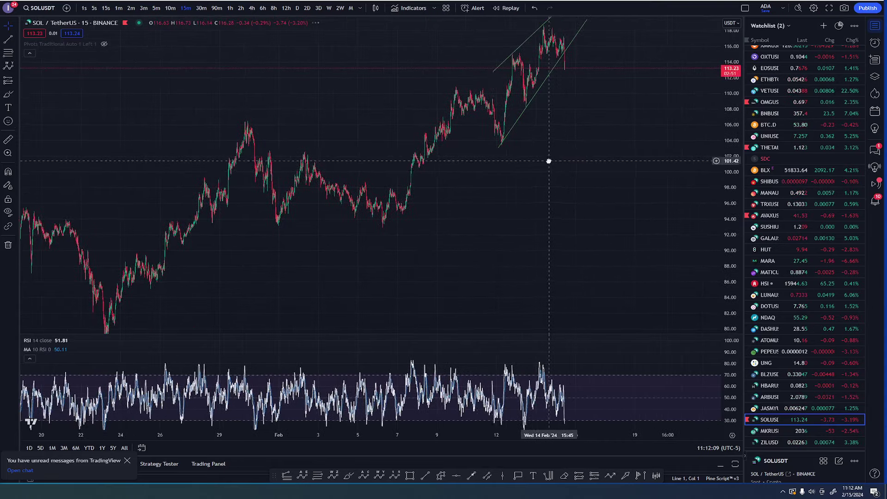
left_click(426, 475)
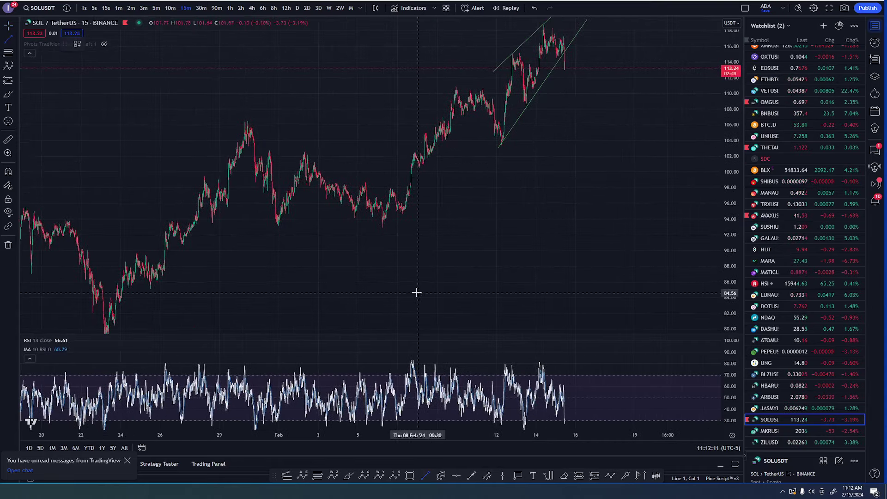
left_click(380, 232)
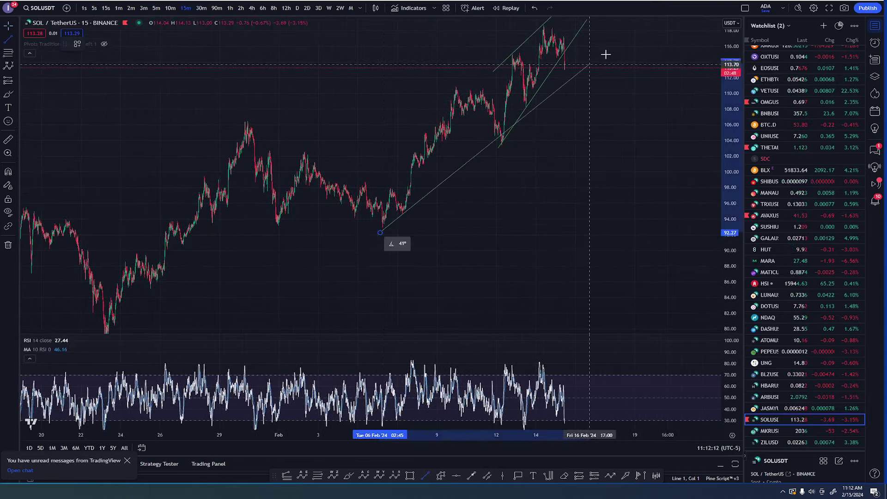
left_click(643, 40)
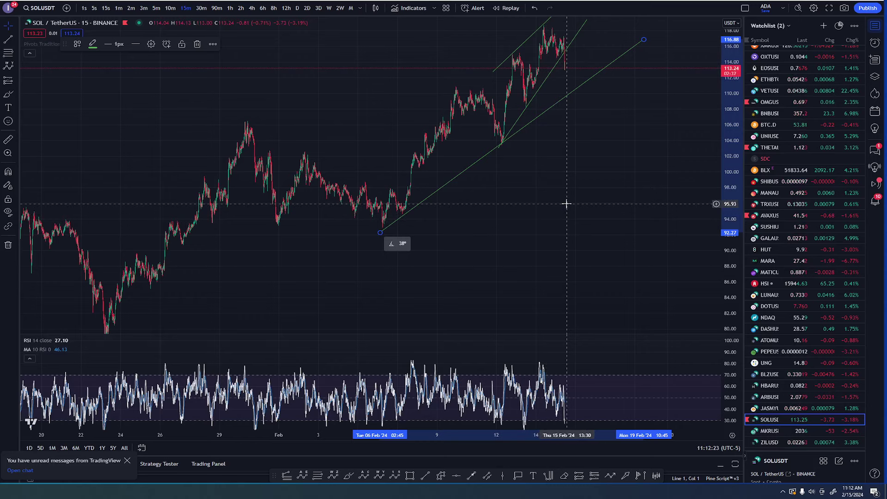
left_click_drag(736, 84, 730, 117)
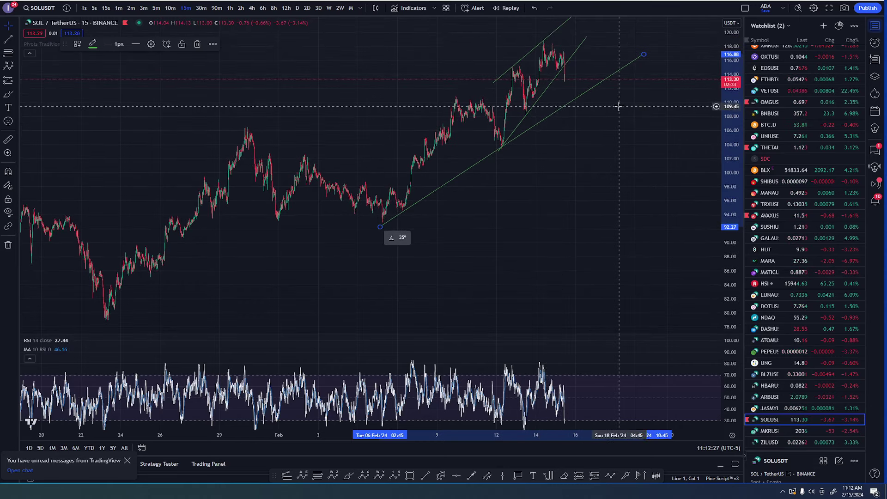